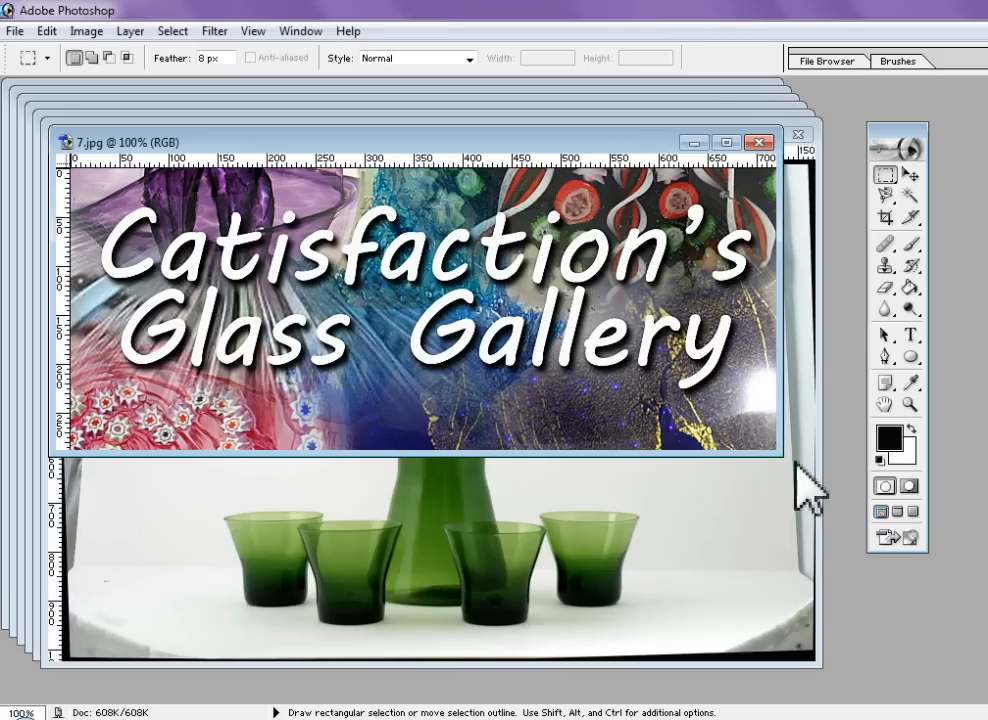
# Minimize the 7.jpg banner image and set the Crop tool's width and height to 600 px each
pyautogui.click(694, 142)
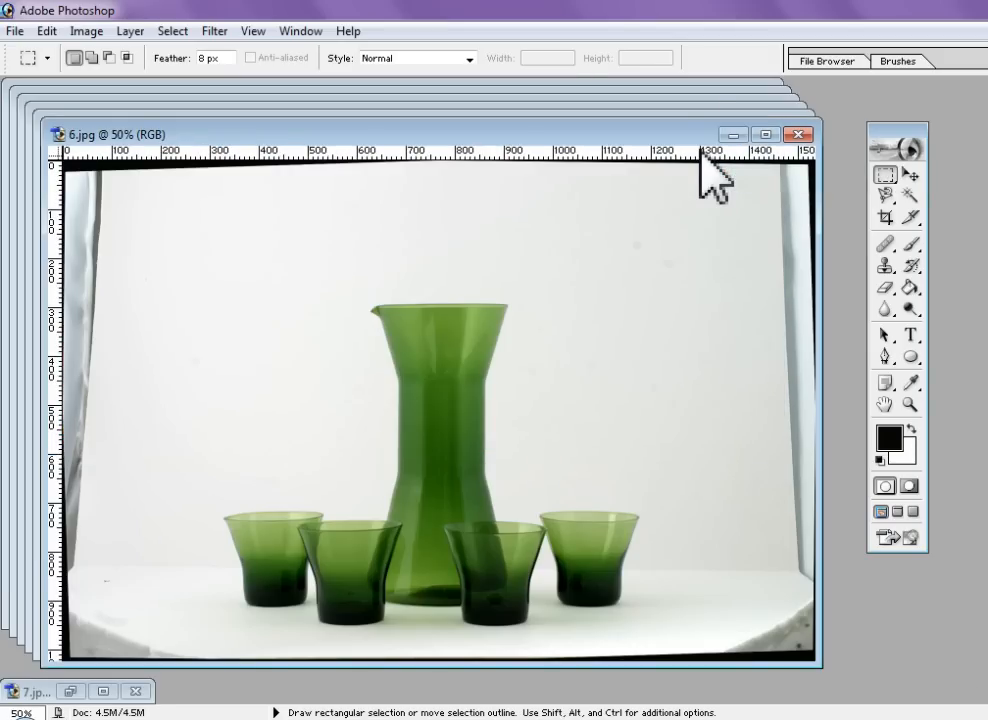
pyautogui.click(886, 218)
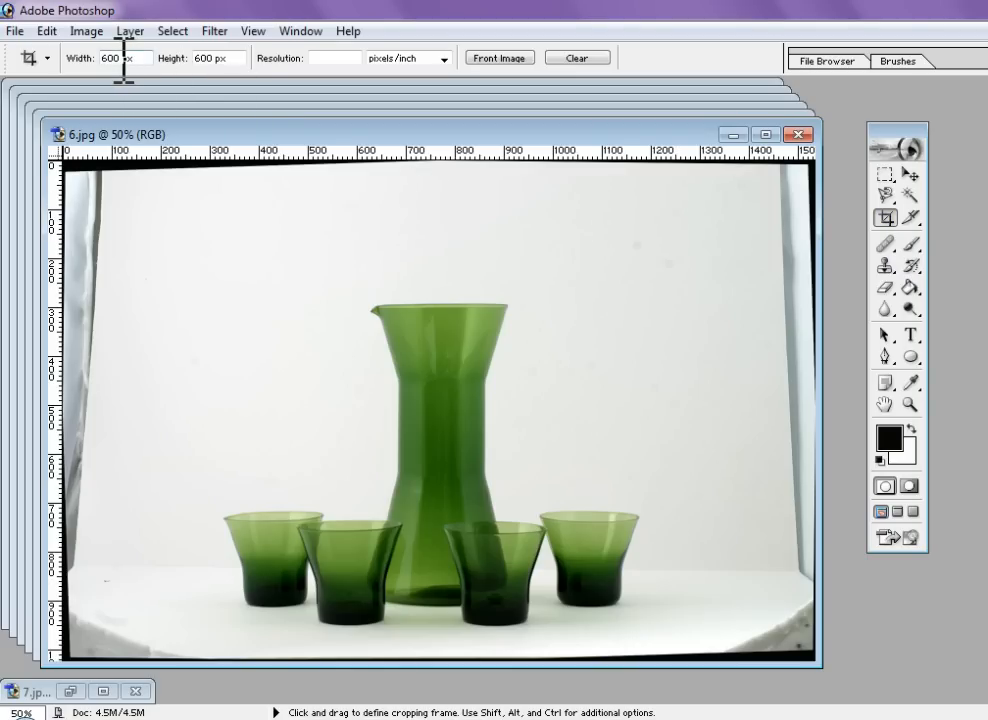
pyautogui.moveTo(123, 58); pyautogui.dragTo(93, 60)
pyautogui.write('60')
pyautogui.moveTo(219, 58); pyautogui.dragTo(196, 57)
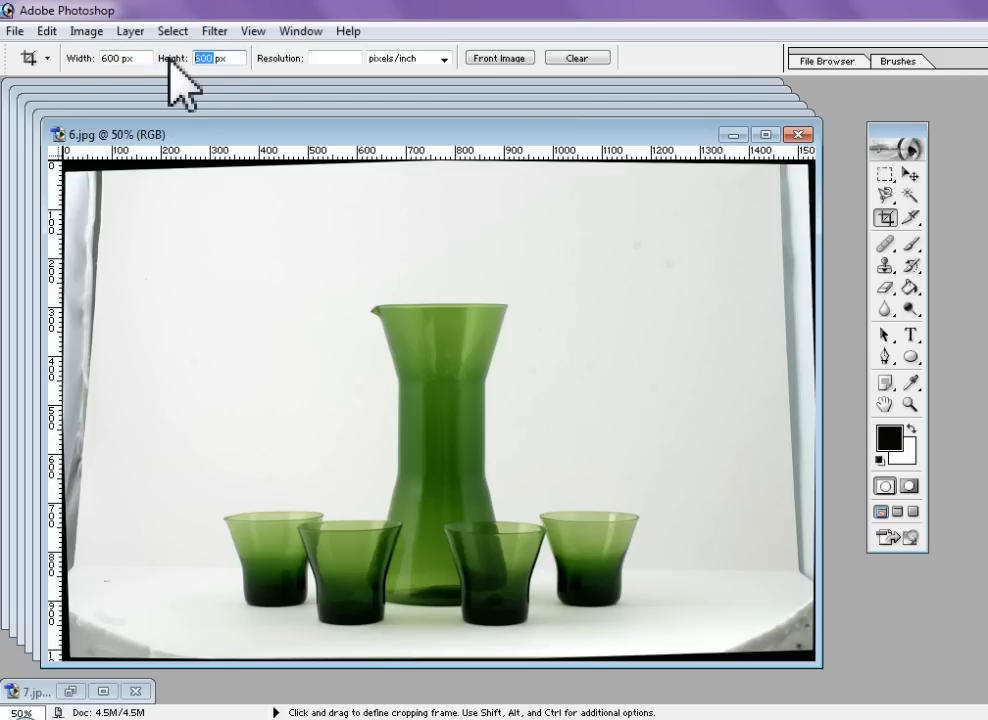
pyautogui.write('600')
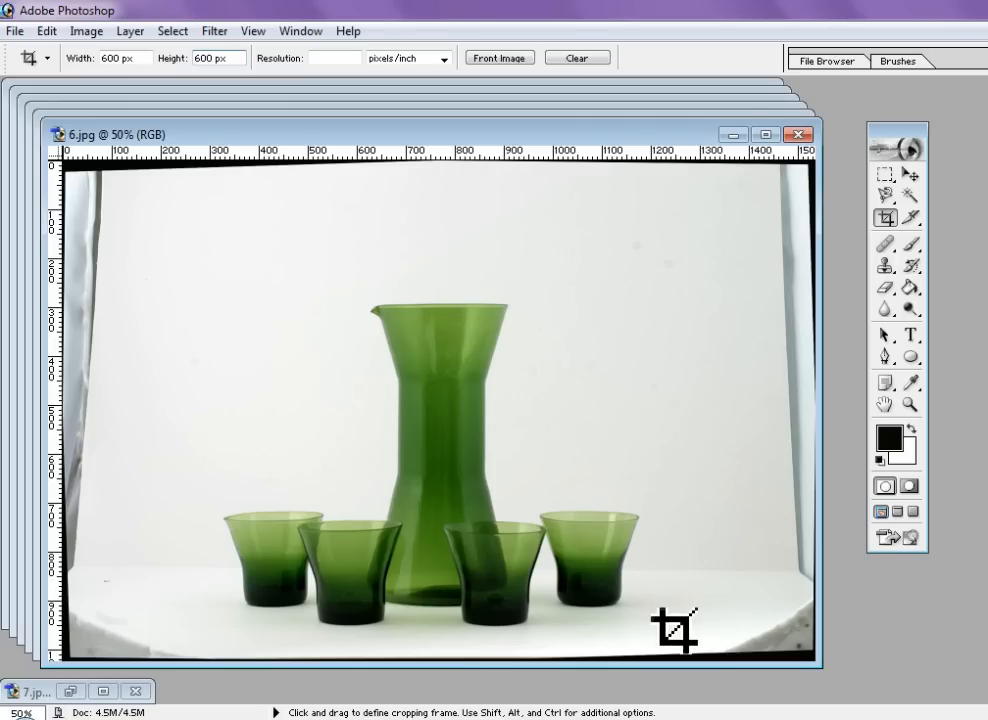
# Crop 6.jpg to a square around the green carafe and its four glasses, enlarge its window to show the result, and minimize it
pyautogui.moveTo(662, 634); pyautogui.dragTo(9, 187)
pyautogui.moveTo(454, 316)
pyautogui.mouseDown()
pyautogui.moveTo(437, 307)
pyautogui.moveTo(448, 306)
pyautogui.mouseUp()
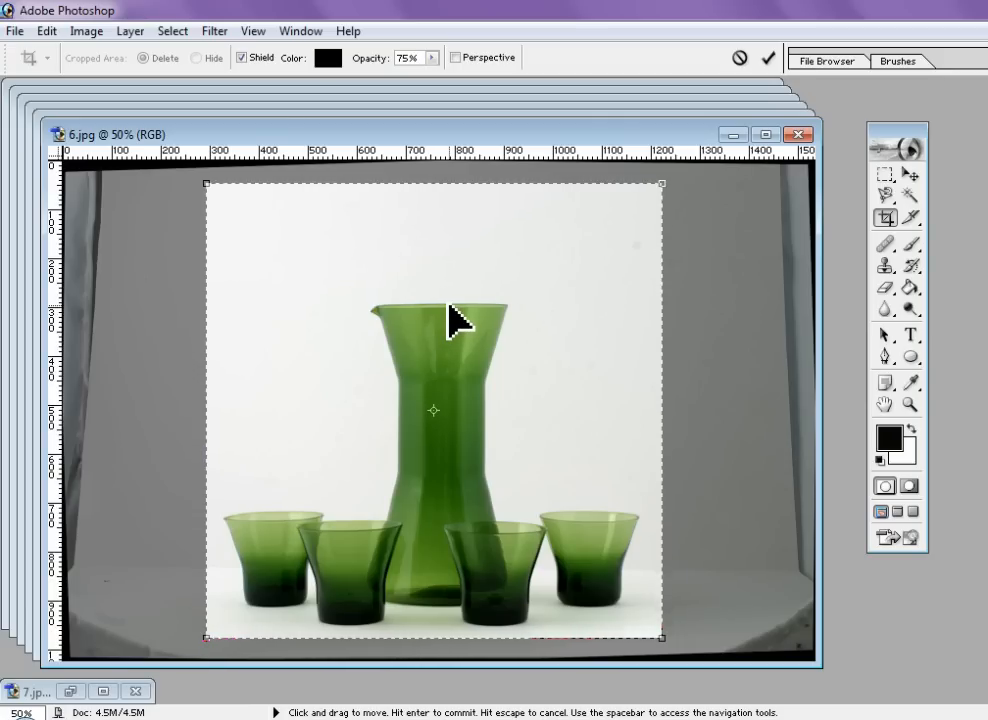
pyautogui.press('Return')
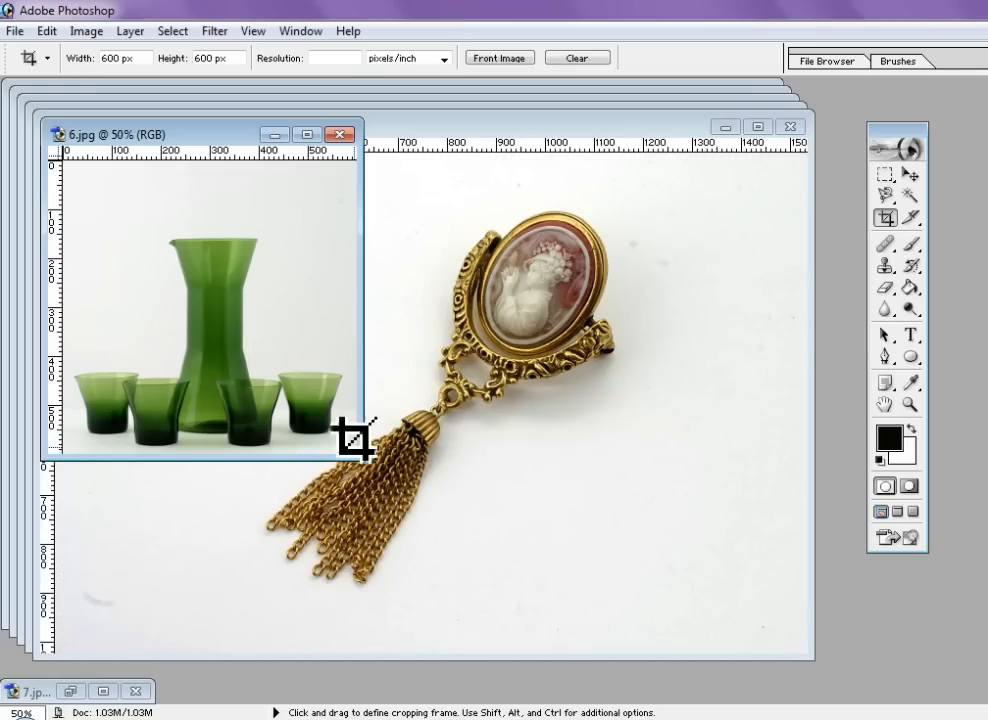
pyautogui.moveTo(358, 456); pyautogui.dragTo(740, 647)
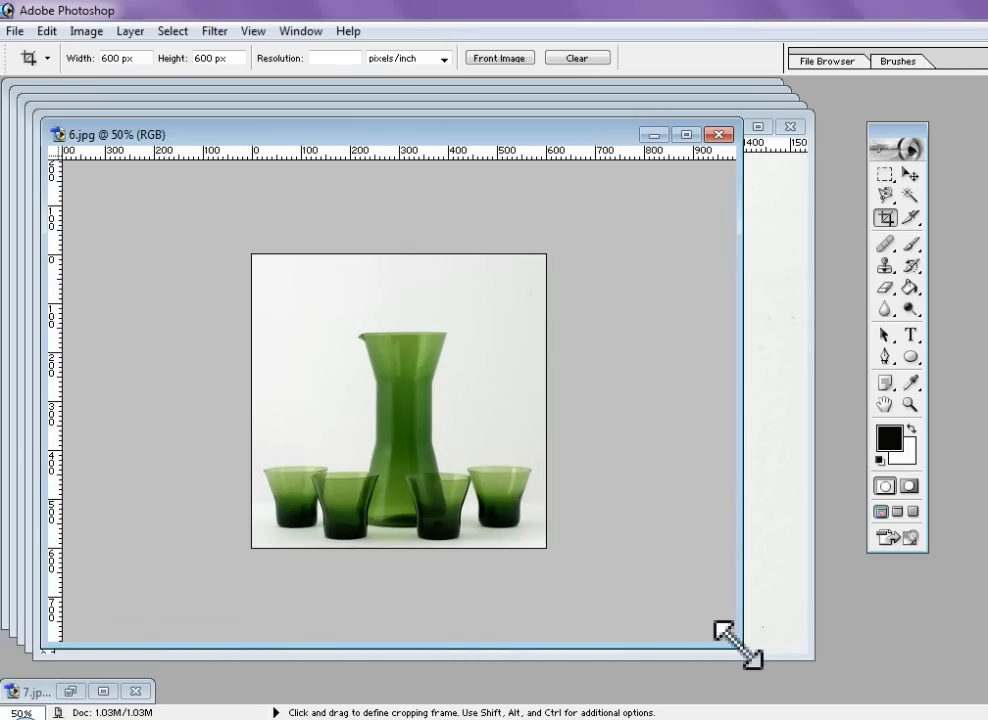
pyautogui.click(654, 134)
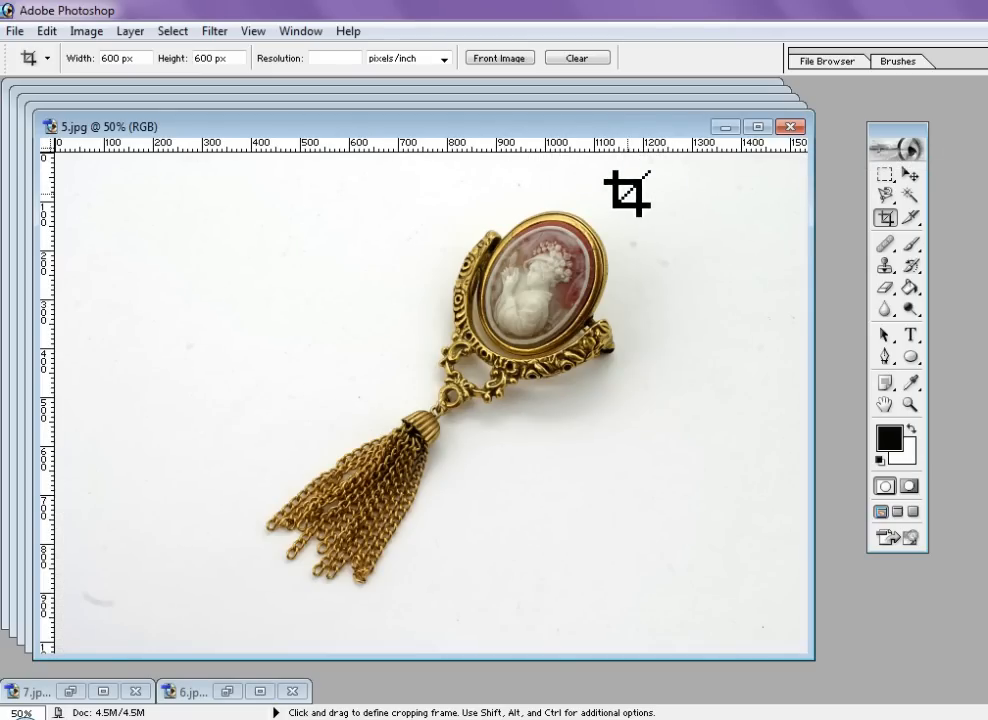
# Crop 5.jpg to a square around the cameo brooch and tassel, enlarge its window to show the result, and minimize it
pyautogui.moveTo(628, 193)
pyautogui.mouseDown()
pyautogui.moveTo(338, 550)
pyautogui.moveTo(240, 702)
pyautogui.moveTo(220, 707)
pyautogui.mouseUp()
pyautogui.moveTo(373, 376); pyautogui.dragTo(389, 380)
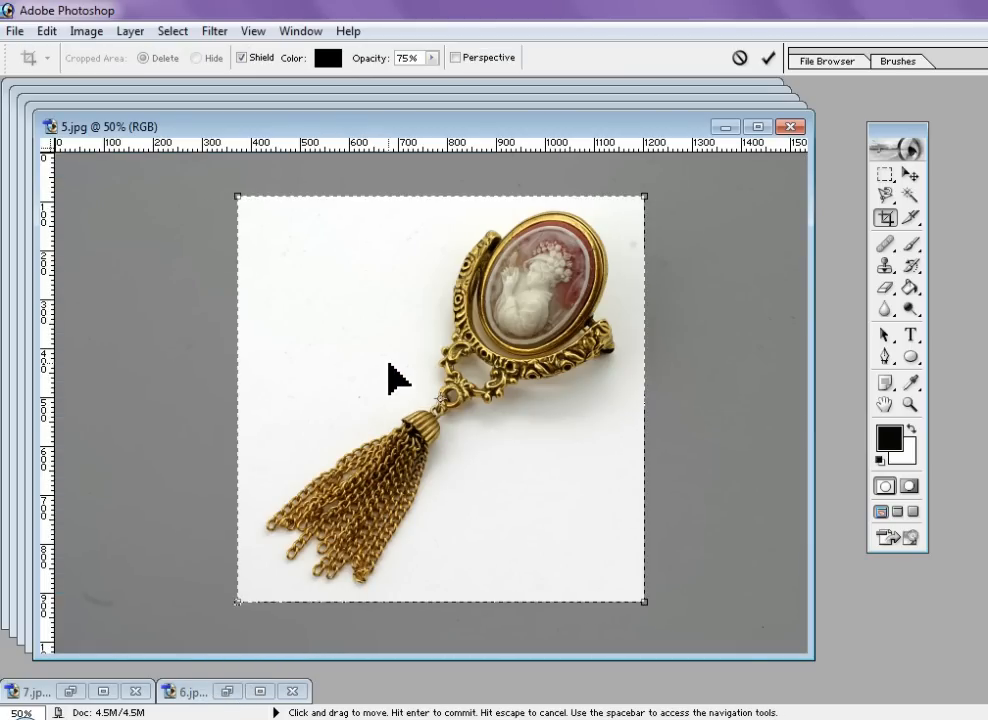
pyautogui.press('Return')
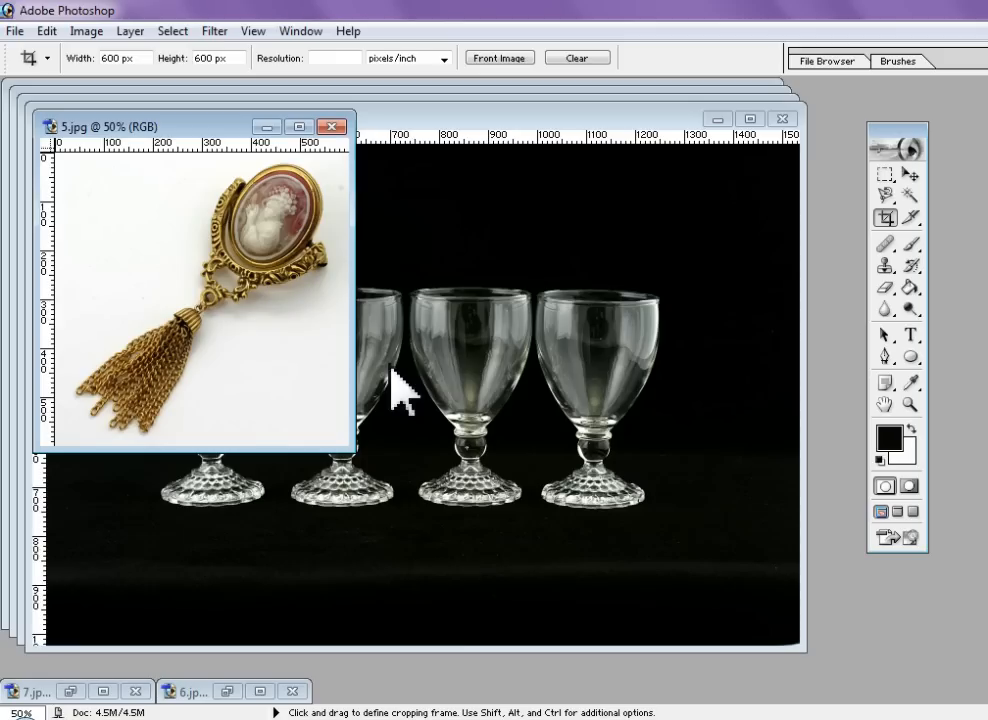
pyautogui.moveTo(353, 449); pyautogui.dragTo(832, 656)
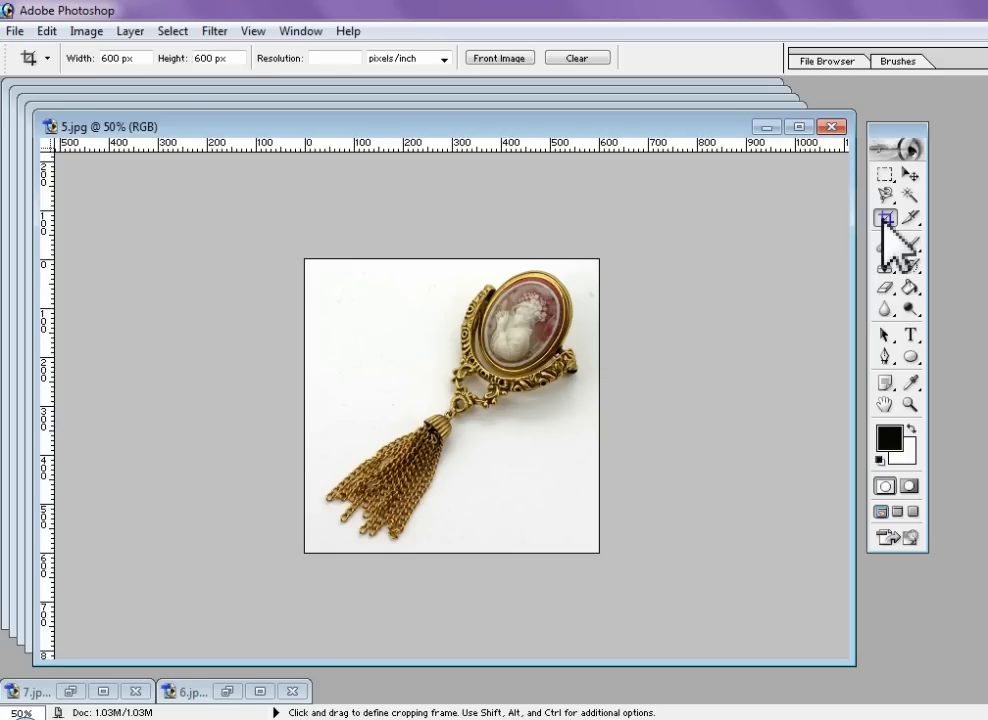
pyautogui.click(767, 127)
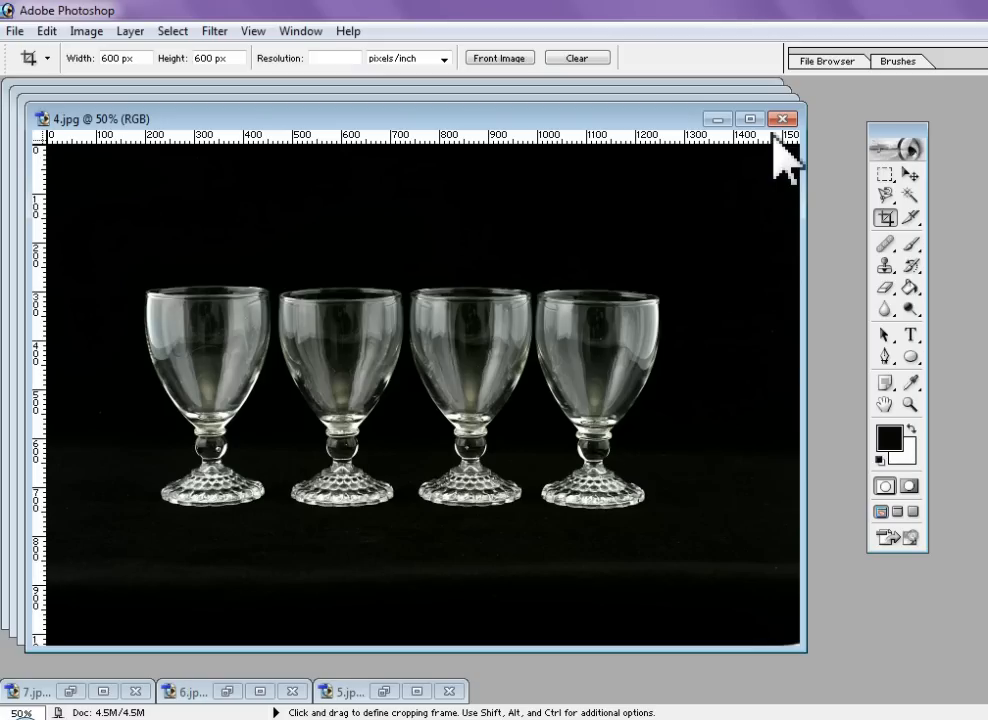
# Try to fit the four clear goblets of 4.jpg into a square crop frame, discarding the crop while minimizing the image
pyautogui.click(885, 175)
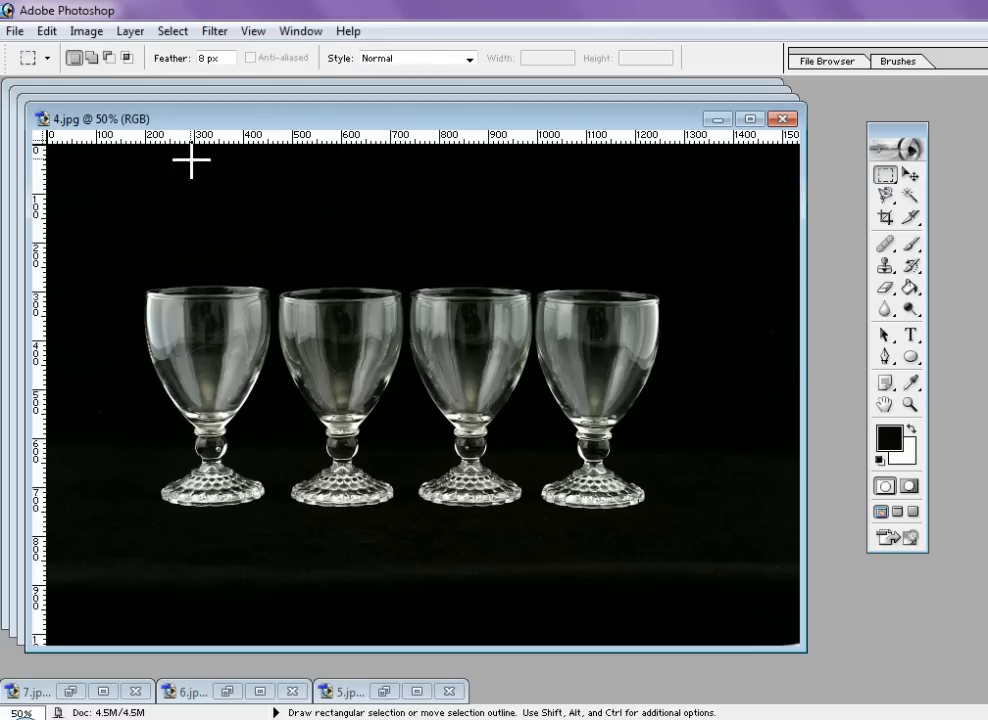
pyautogui.click(885, 217)
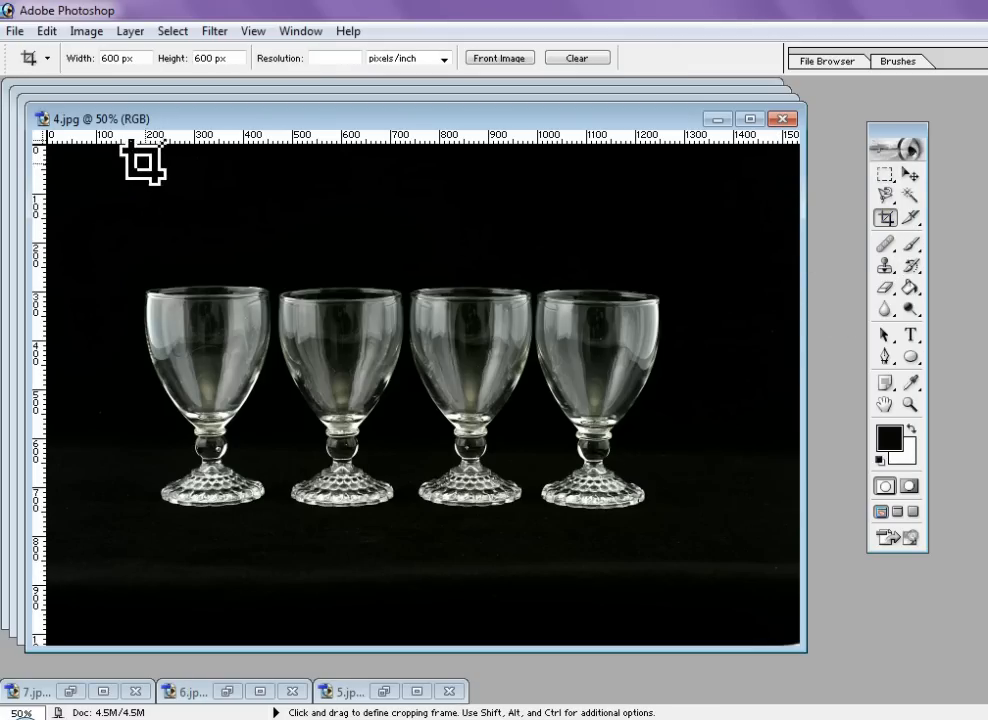
pyautogui.moveTo(140, 157); pyautogui.dragTo(770, 636)
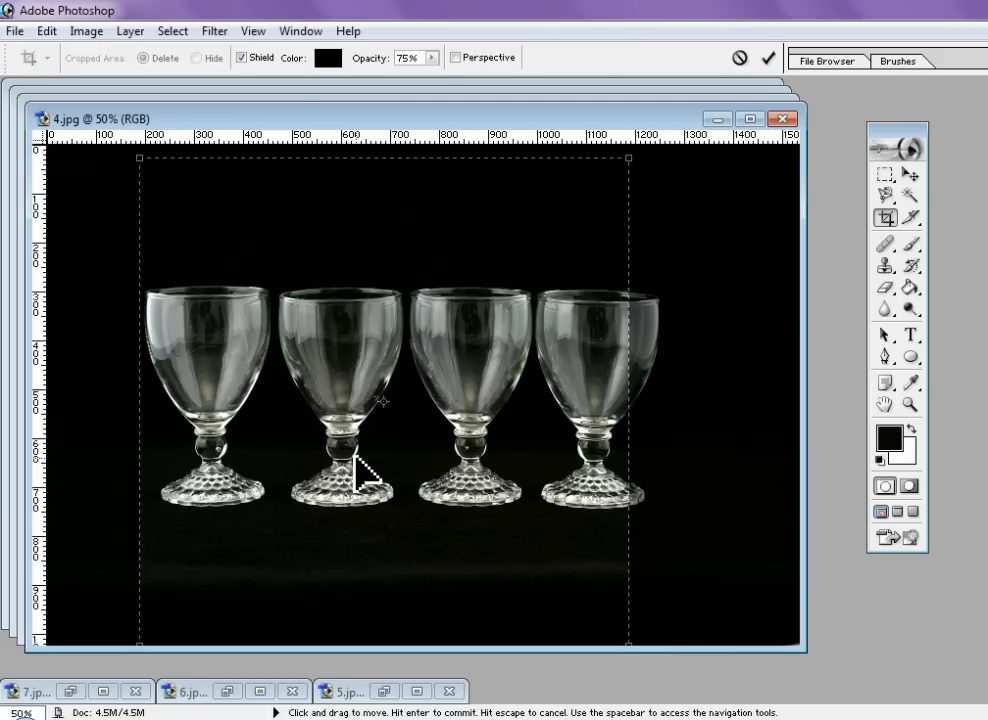
pyautogui.moveTo(353, 404); pyautogui.dragTo(374, 401)
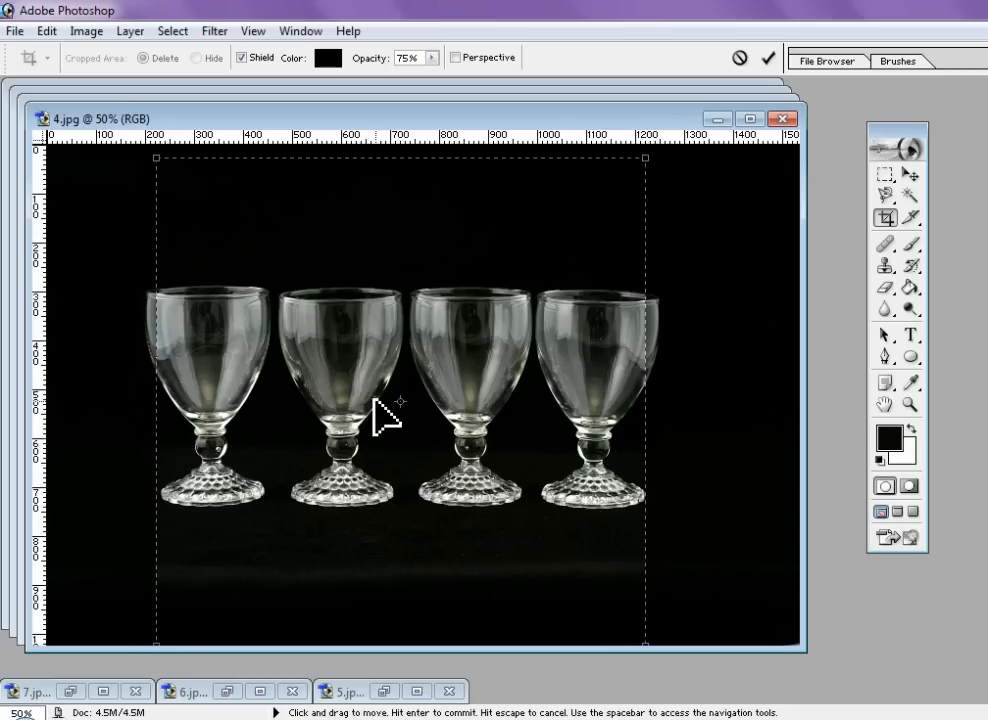
pyautogui.click(719, 121)
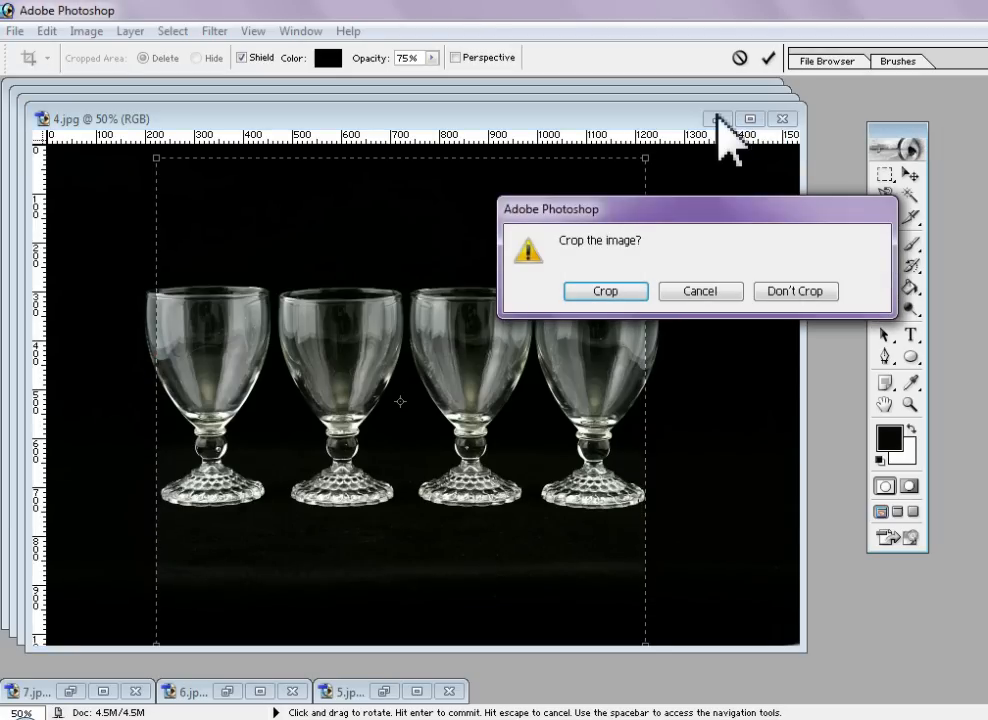
pyautogui.click(776, 286)
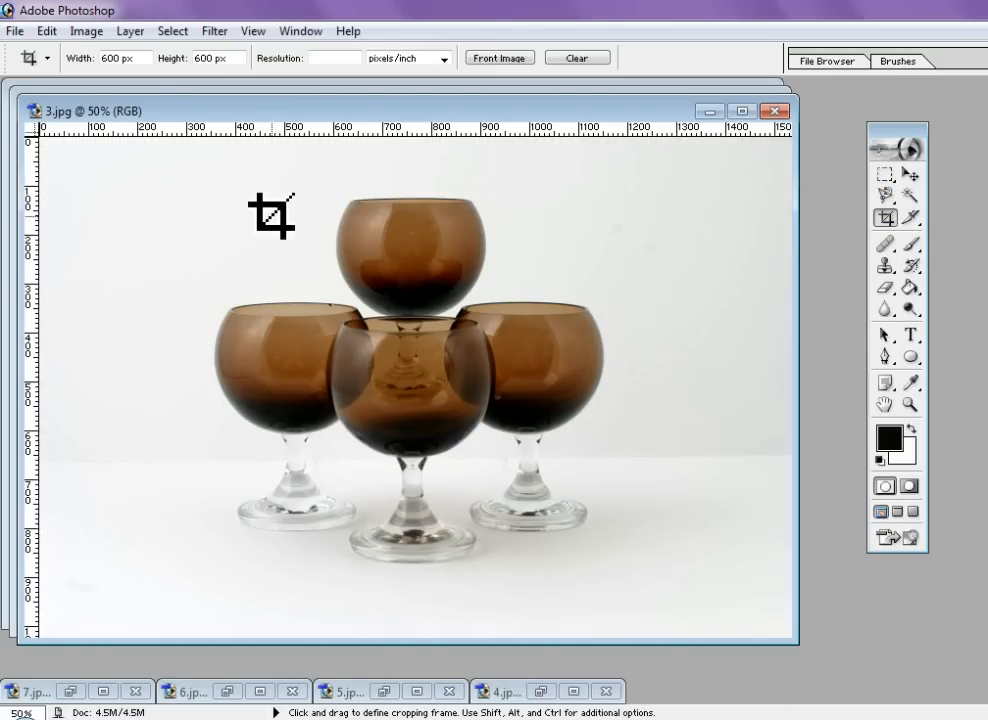
# Crop 3.jpg to a square around the four stacked brown glasses and minimize the image
pyautogui.moveTo(201, 170); pyautogui.dragTo(617, 586)
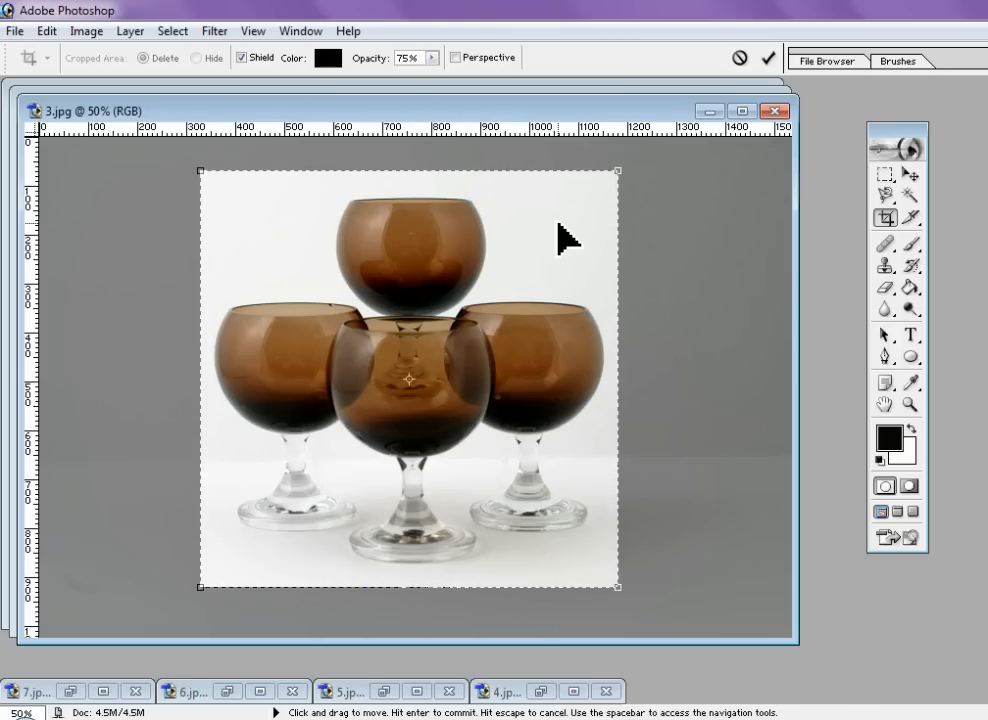
pyautogui.press('Return')
pyautogui.click(250, 111)
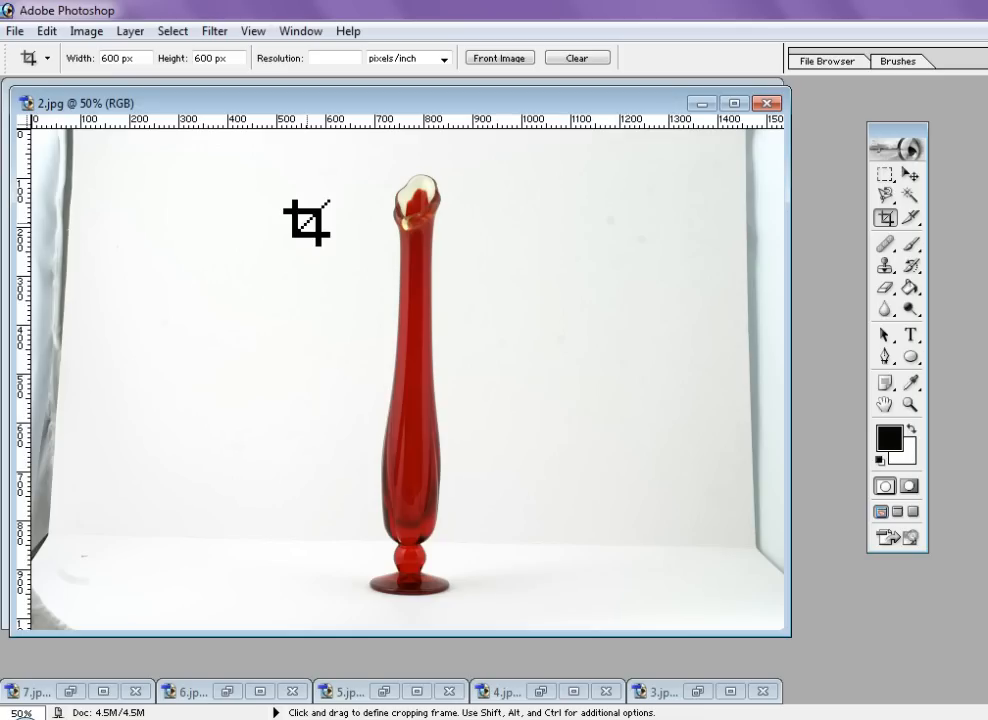
# Crop 2.jpg to a small square close-up of the red vase's rim and neck, enlarge its window, and minimize it
pyautogui.moveTo(192, 166); pyautogui.dragTo(787, 601)
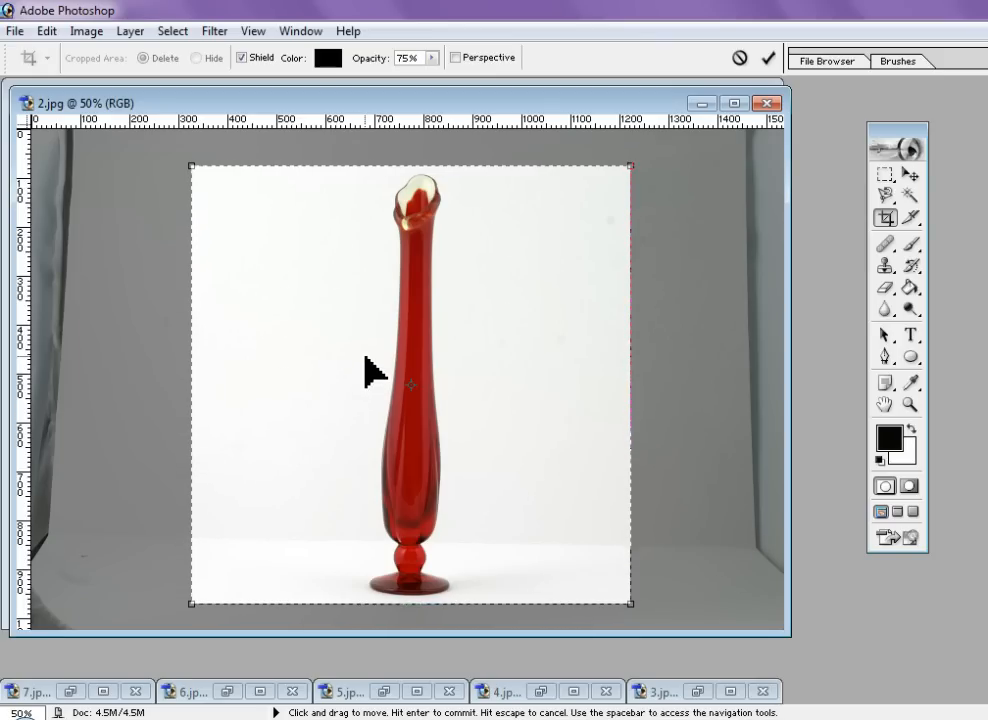
pyautogui.moveTo(632, 606); pyautogui.dragTo(370, 344)
pyautogui.moveTo(258, 271); pyautogui.dragTo(379, 260)
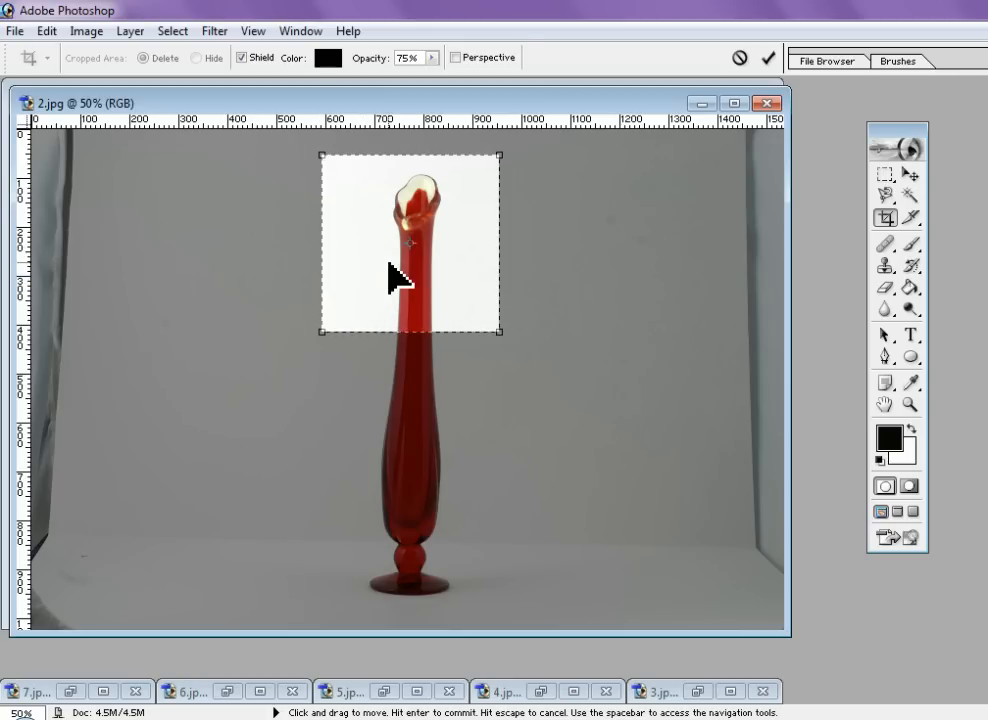
pyautogui.press('Return')
pyautogui.moveTo(330, 428); pyautogui.dragTo(570, 566)
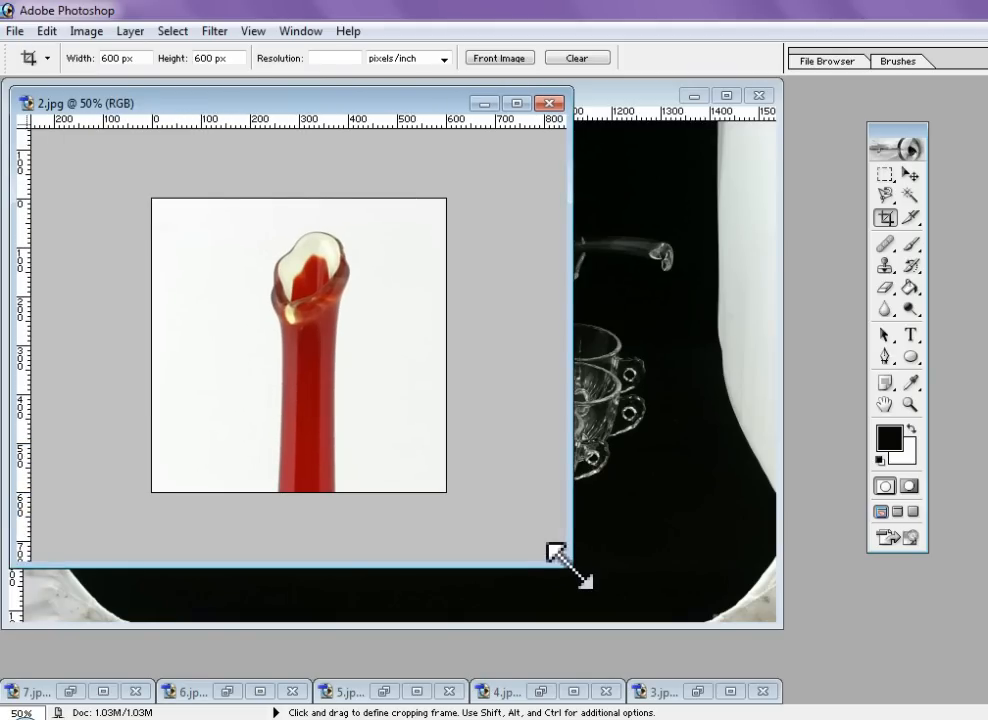
pyautogui.click(484, 104)
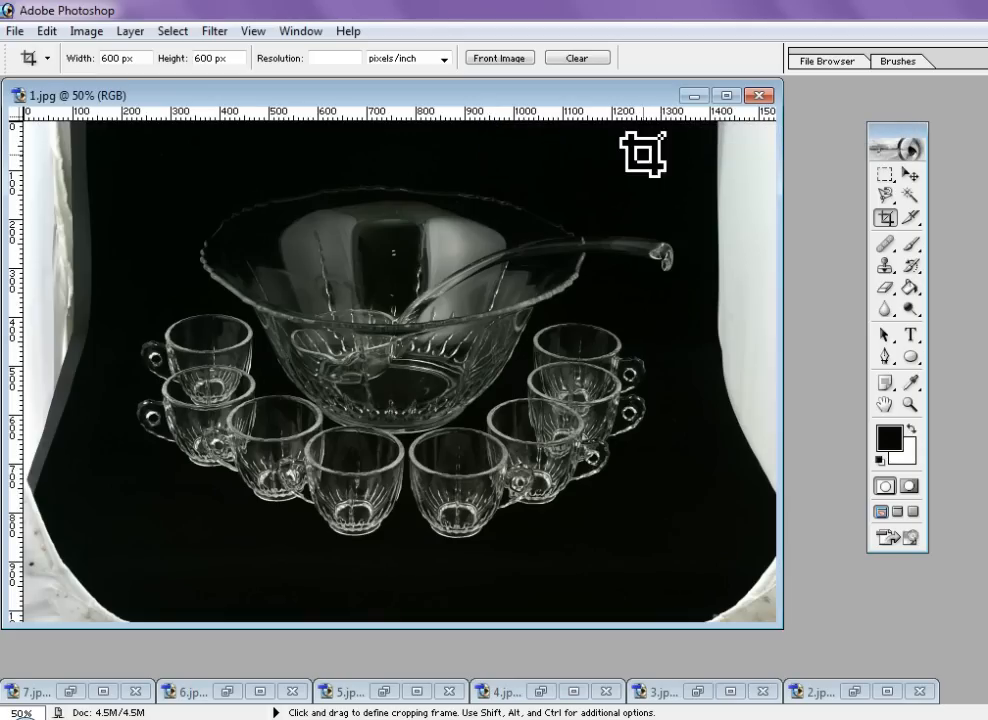
# Enlarge the 1.jpg window and crop the punch bowl set with a square frame extending past the image's upper and lower edges
pyautogui.click(727, 96)
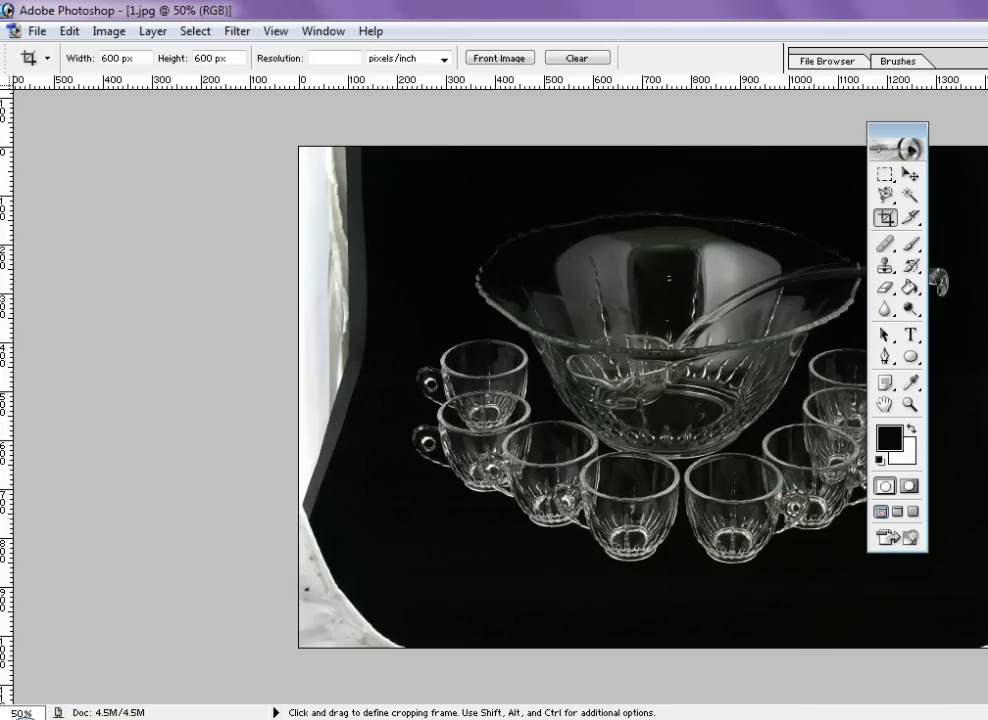
pyautogui.click(986, 31)
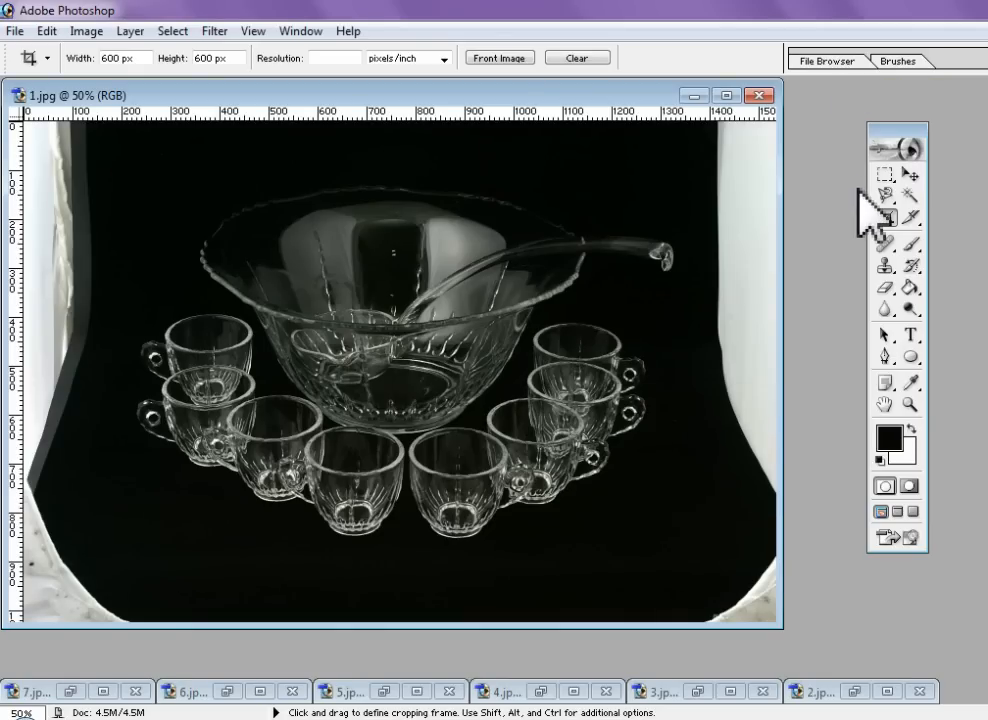
pyautogui.moveTo(780, 625); pyautogui.dragTo(815, 702)
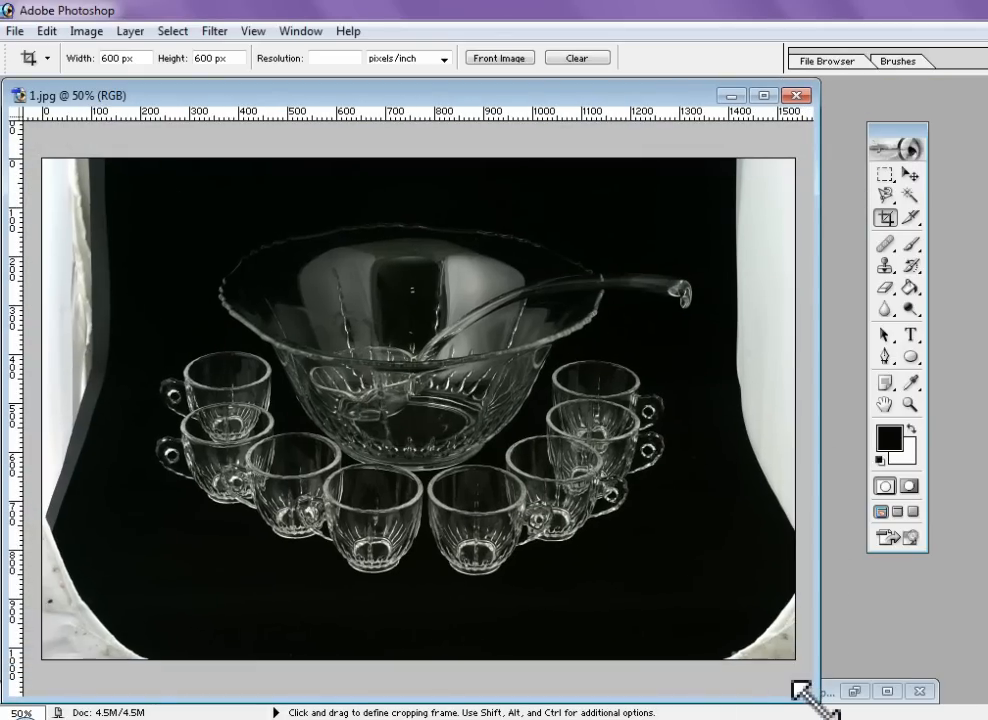
pyautogui.click(885, 174)
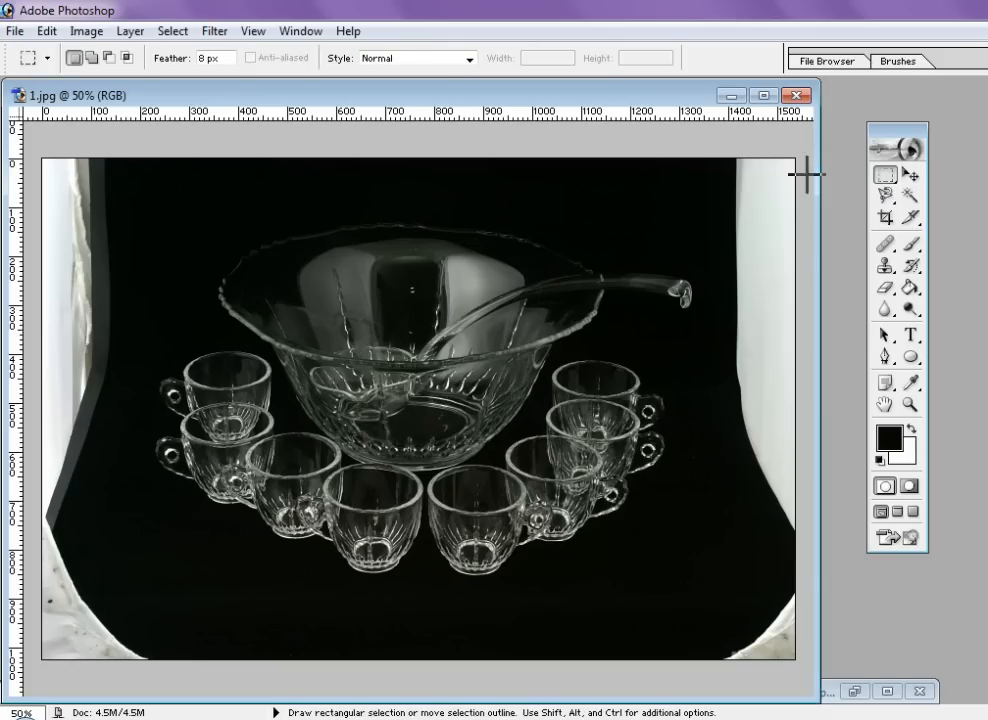
pyautogui.click(886, 216)
pyautogui.moveTo(173, 147); pyautogui.dragTo(710, 633)
pyautogui.moveTo(733, 652); pyautogui.dragTo(734, 646)
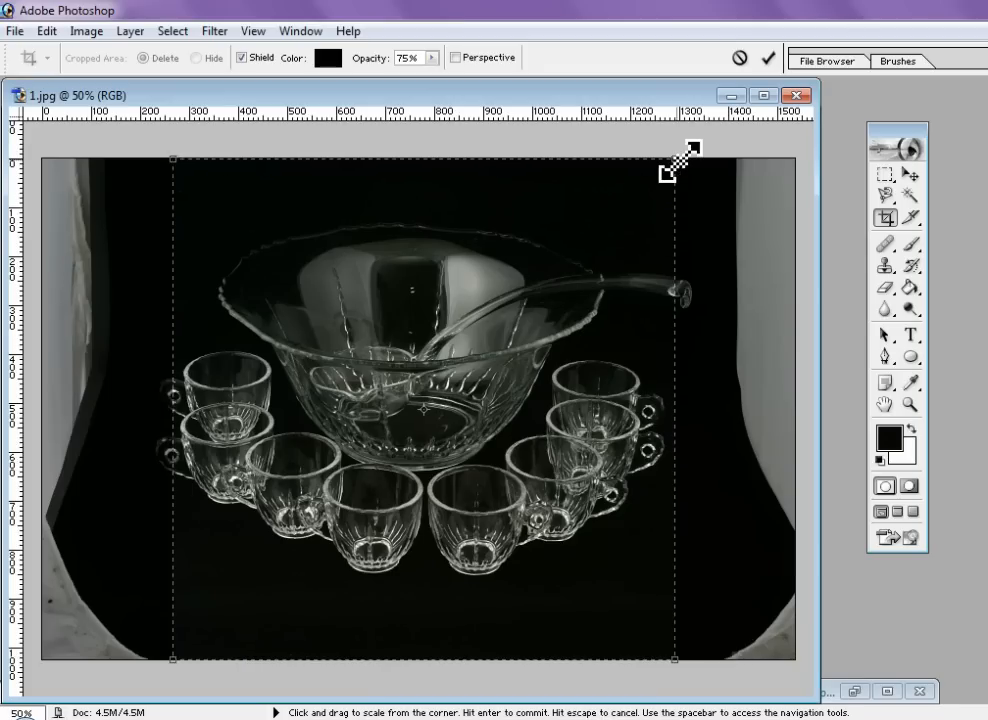
pyautogui.moveTo(679, 160); pyautogui.dragTo(726, 134)
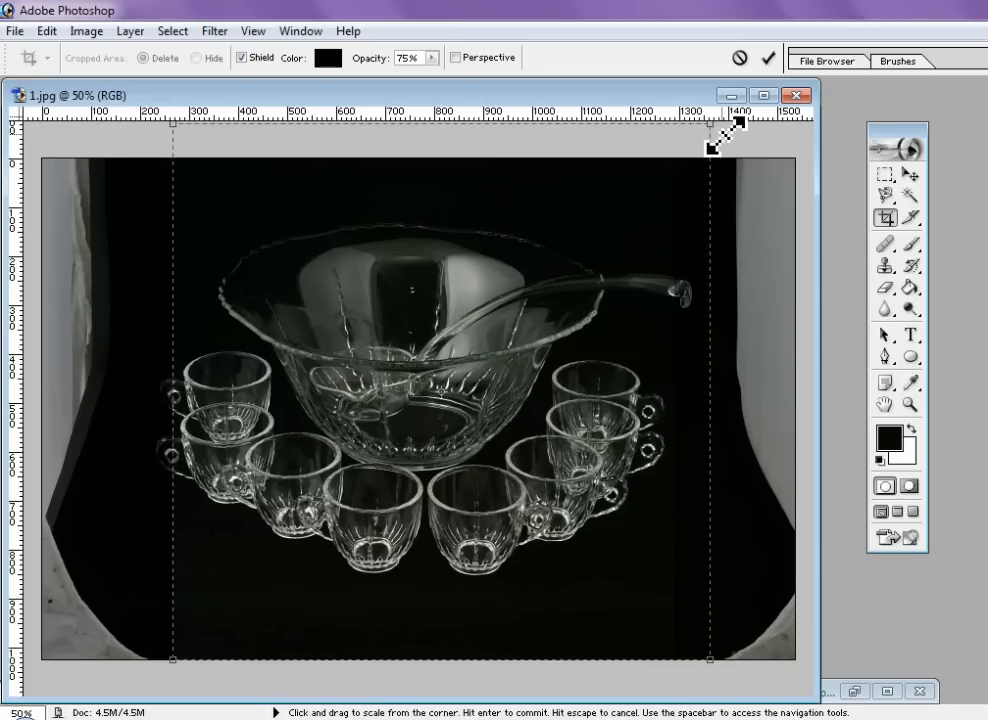
pyautogui.moveTo(176, 652); pyautogui.dragTo(146, 688)
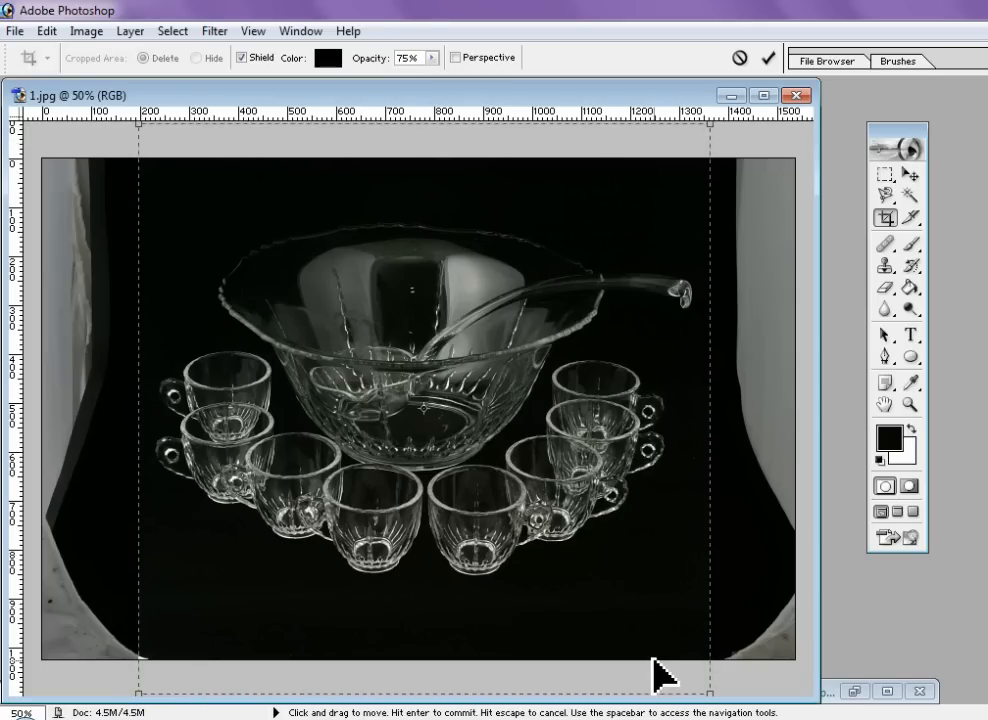
pyautogui.press('Return')
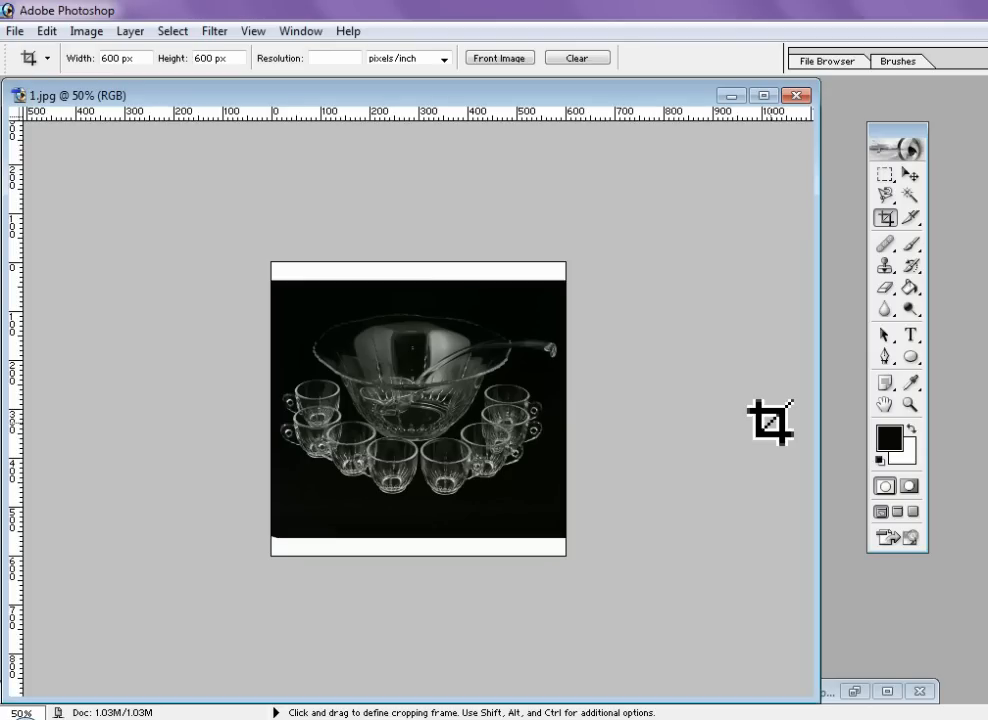
# Sample the black background near the upper edge of 1.jpg and paint over the upper white strip with the 91 px brush
pyautogui.click(910, 383)
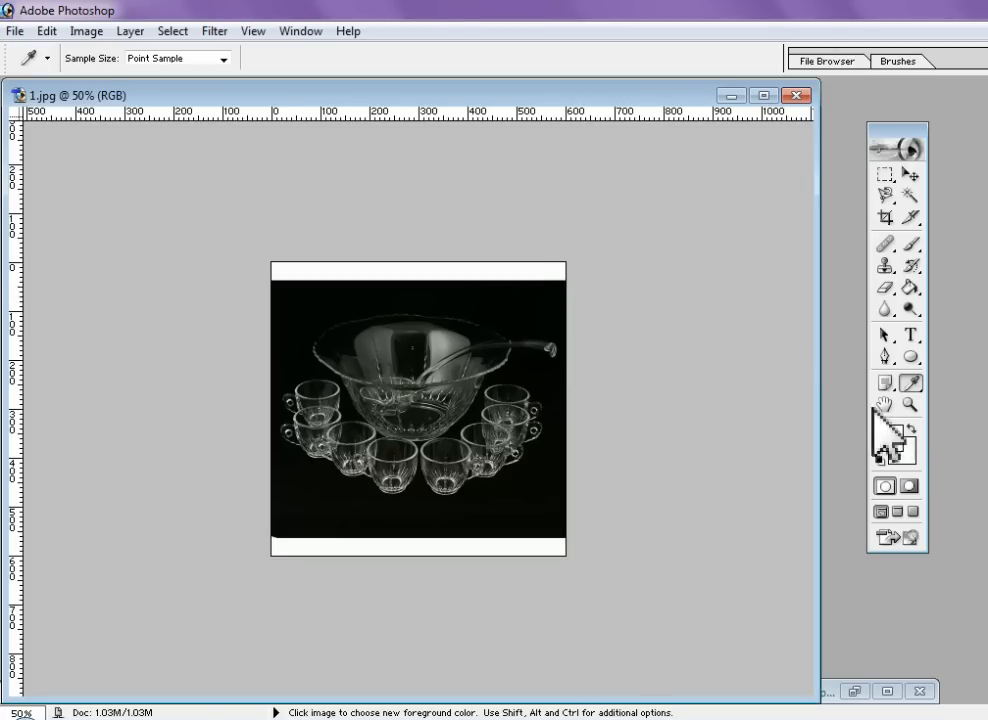
pyautogui.click(560, 285)
pyautogui.click(910, 245)
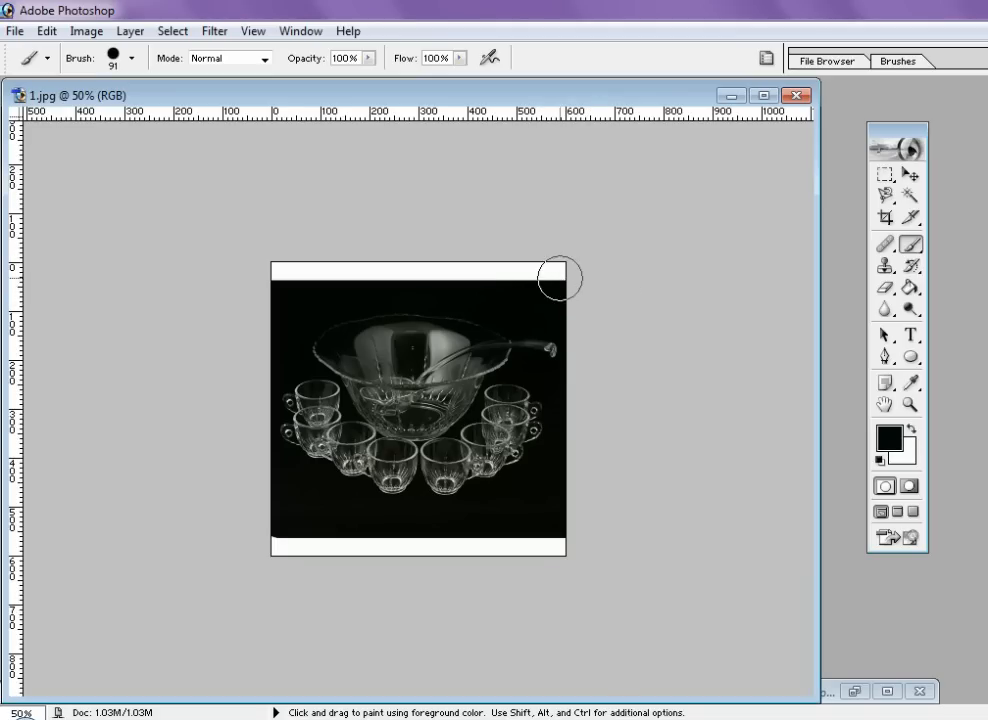
pyautogui.moveTo(563, 274); pyautogui.dragTo(279, 270)
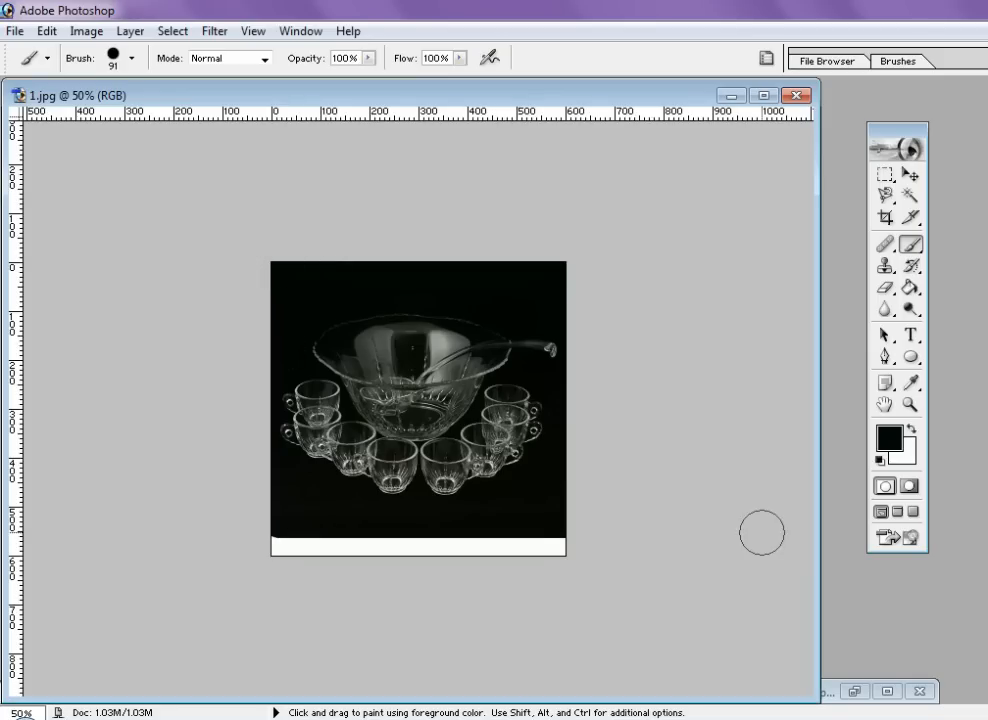
# Sample the black background of 1.jpg and paint over the white strip along its lower edge with the 91 px brush
pyautogui.click(910, 383)
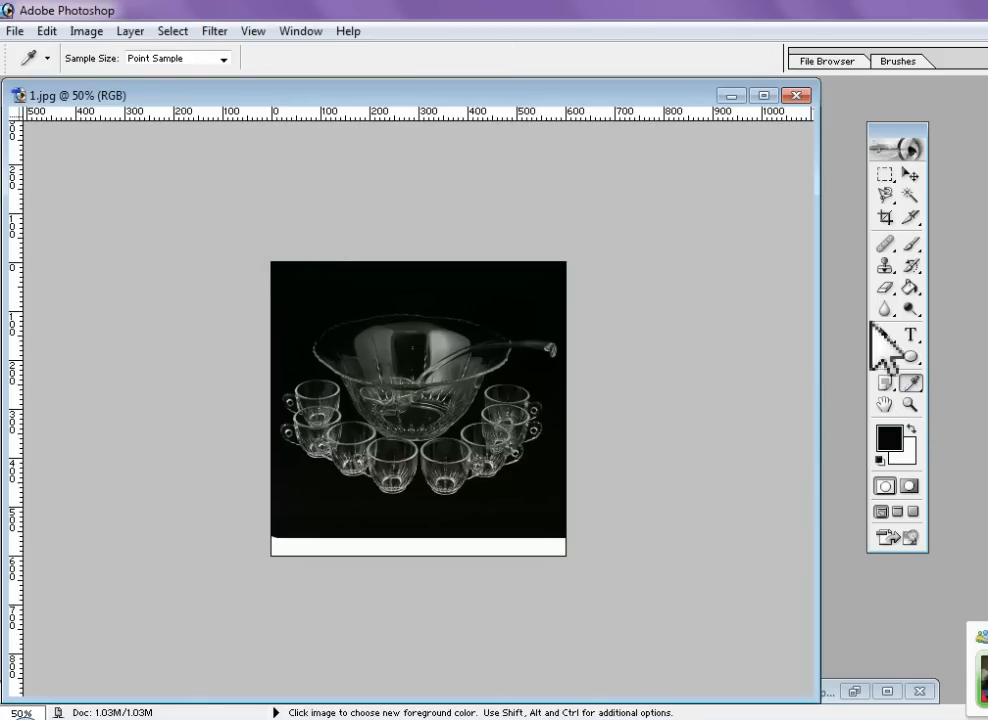
pyautogui.click(909, 244)
pyautogui.moveTo(262, 547); pyautogui.dragTo(573, 545)
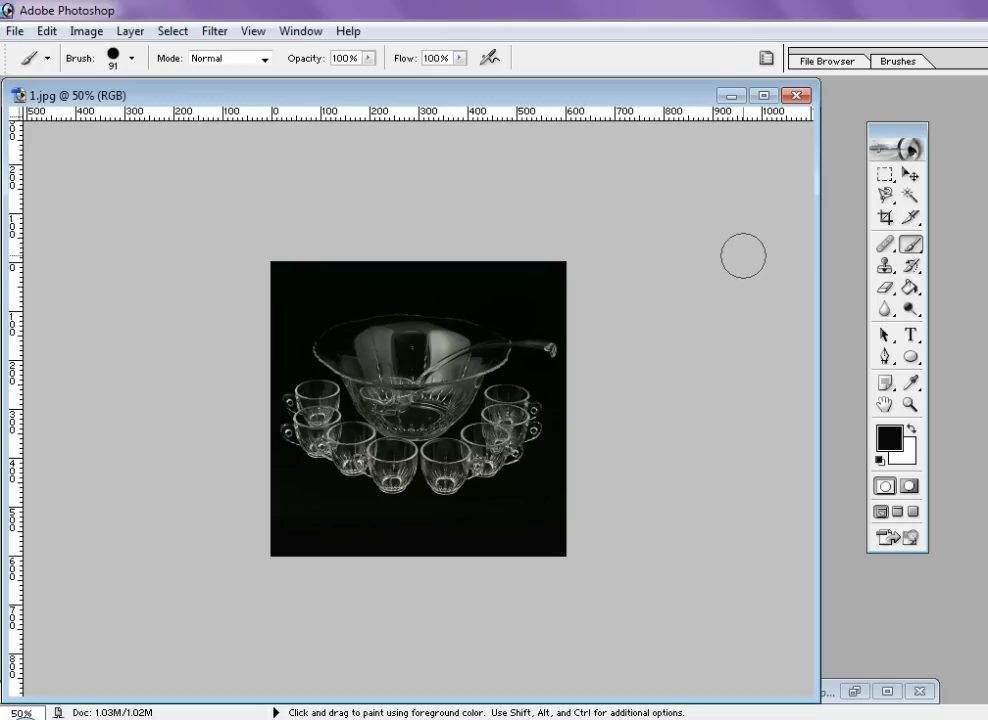
# Select a rectangle just inside the edges of 1.jpg with an 8 px feather, invert the selection, and cut out the border
pyautogui.click(885, 174)
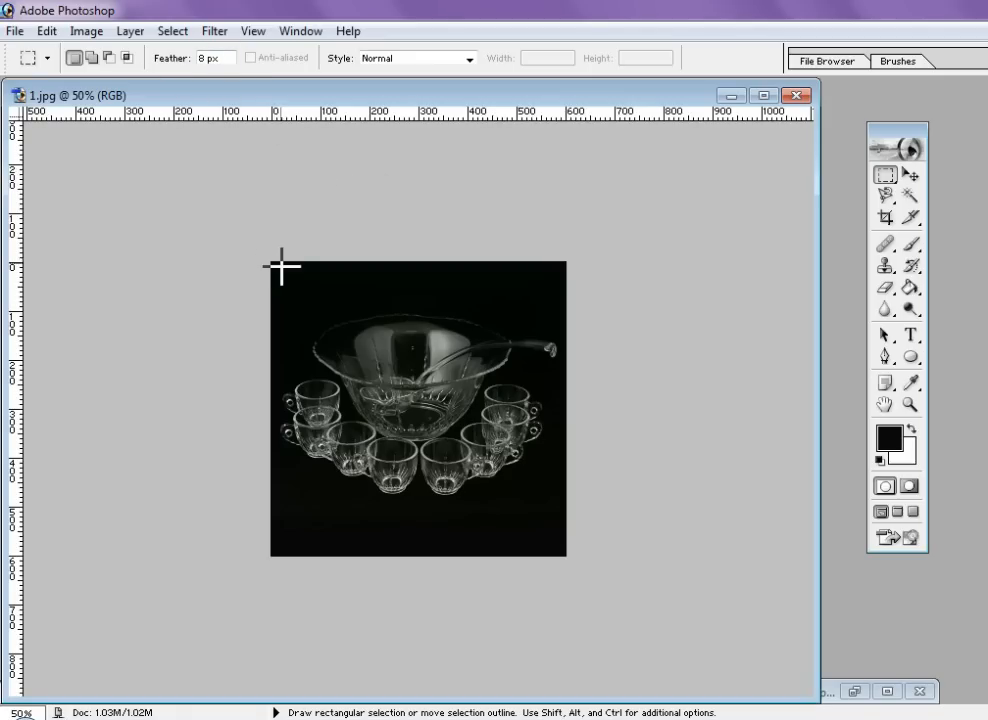
pyautogui.moveTo(387, 362); pyautogui.dragTo(559, 550)
pyautogui.click(172, 31)
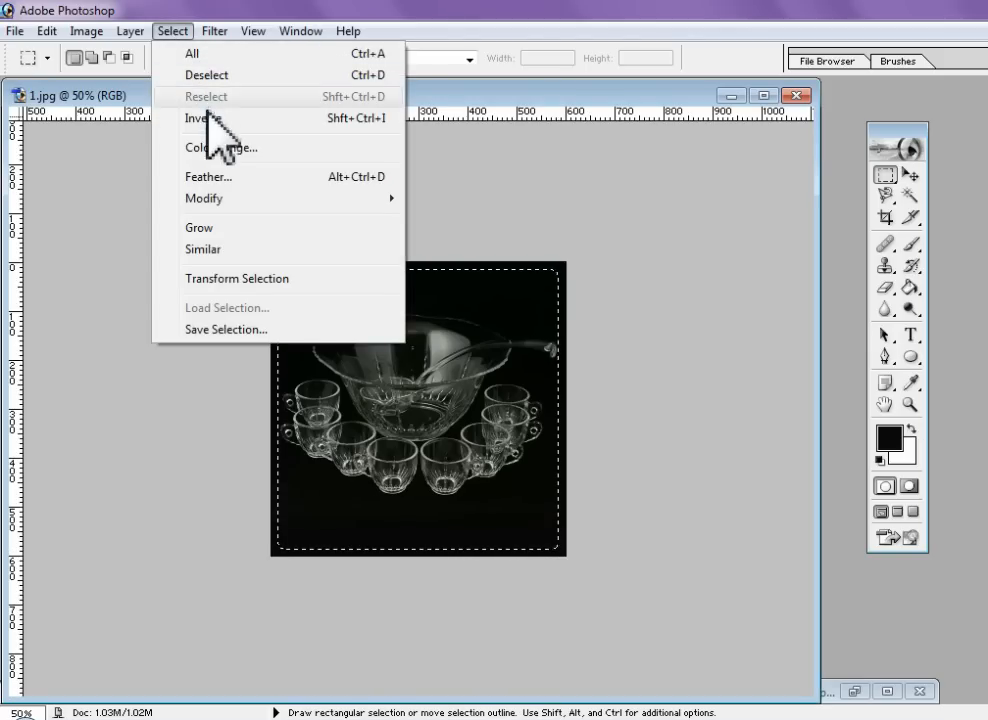
pyautogui.click(205, 118)
pyautogui.click(47, 31)
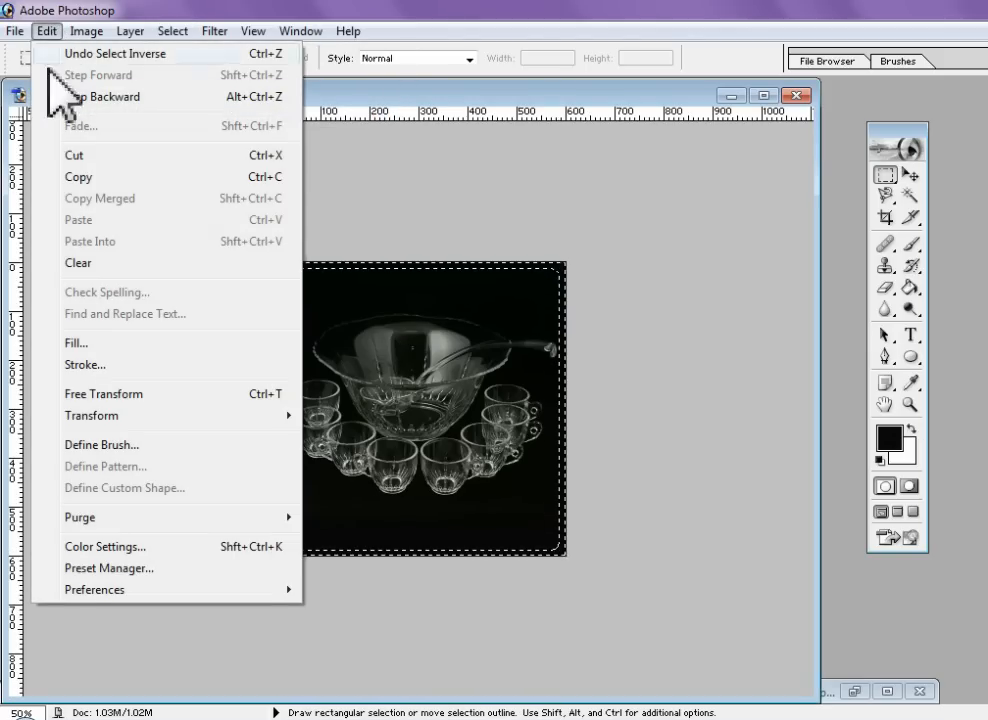
pyautogui.click(72, 155)
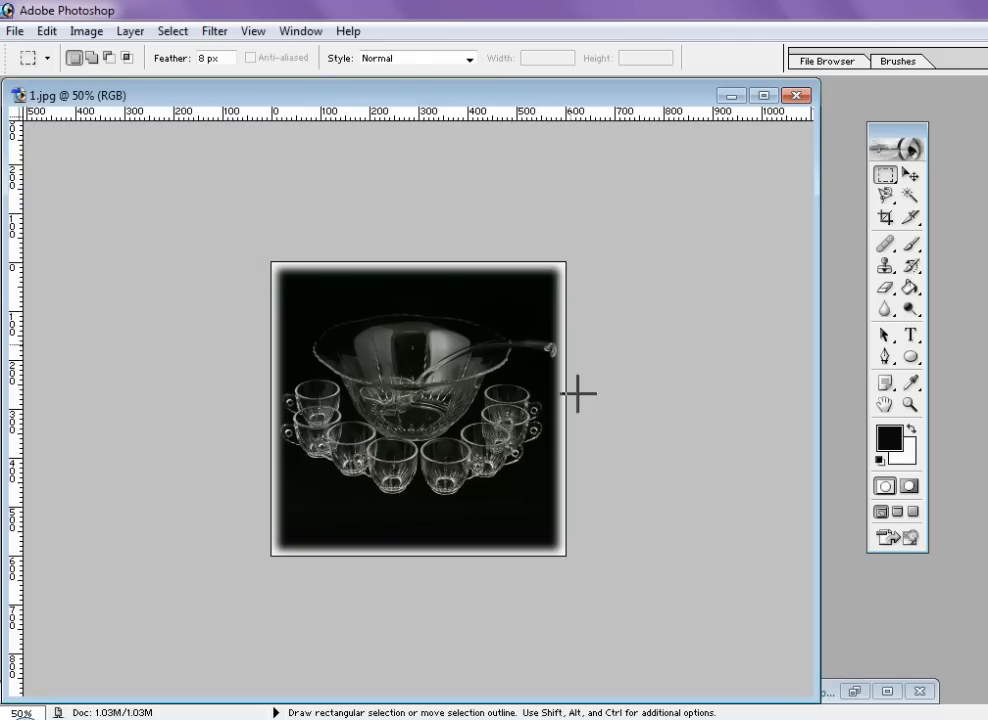